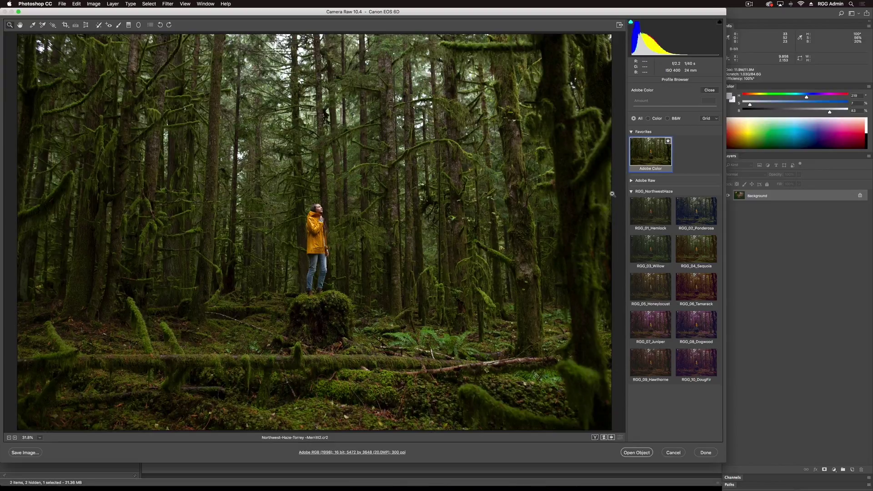
# - Apply the RGG_01_Hemlock profile from RGG_NorthwestHaze for a darker, muted forest look
pyautogui.click(646, 212)
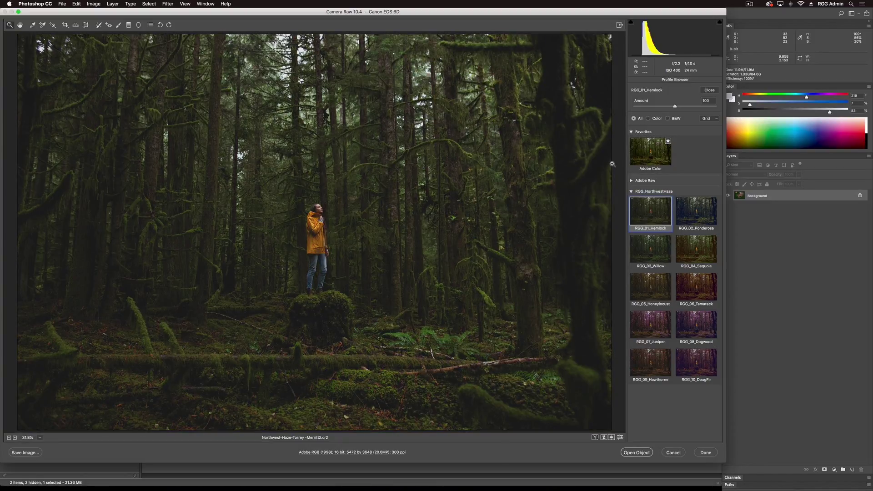
# - Preview RGG_02_Ponderosa through RGG_05_Honeylocust, then move on to RGG_06_Tamarack
pyautogui.press('Right')
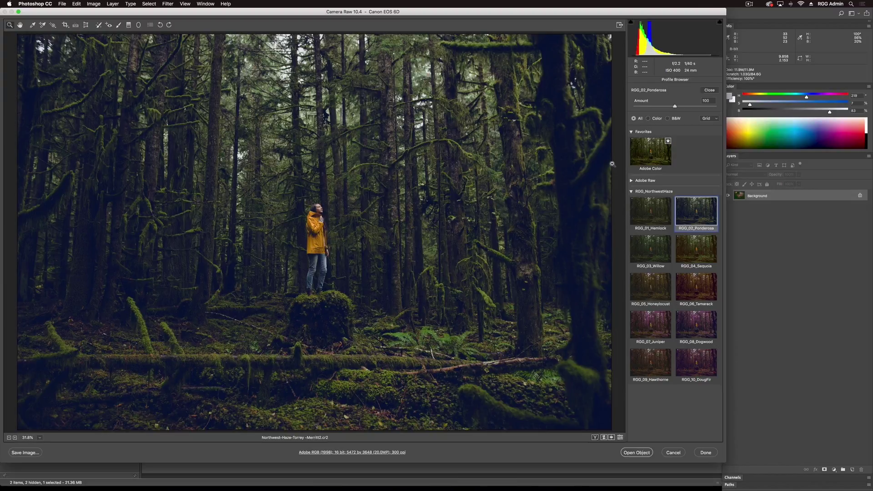
pyautogui.press('Right')
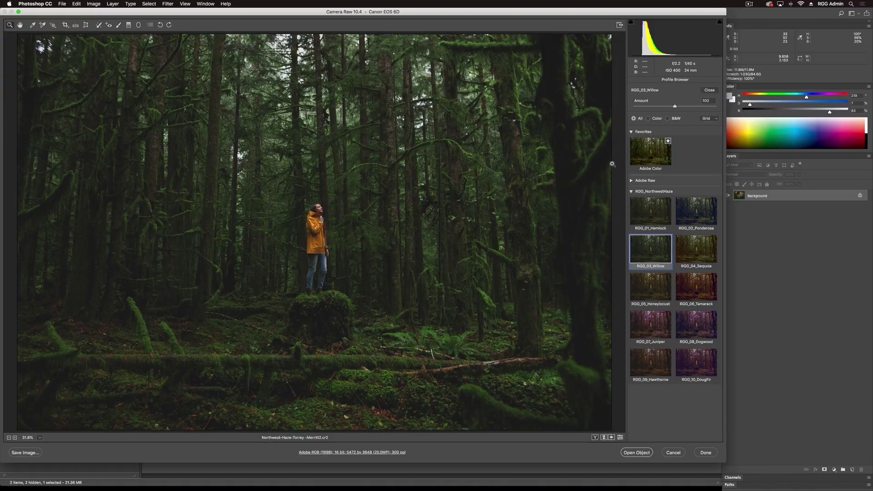
pyautogui.press('Right')
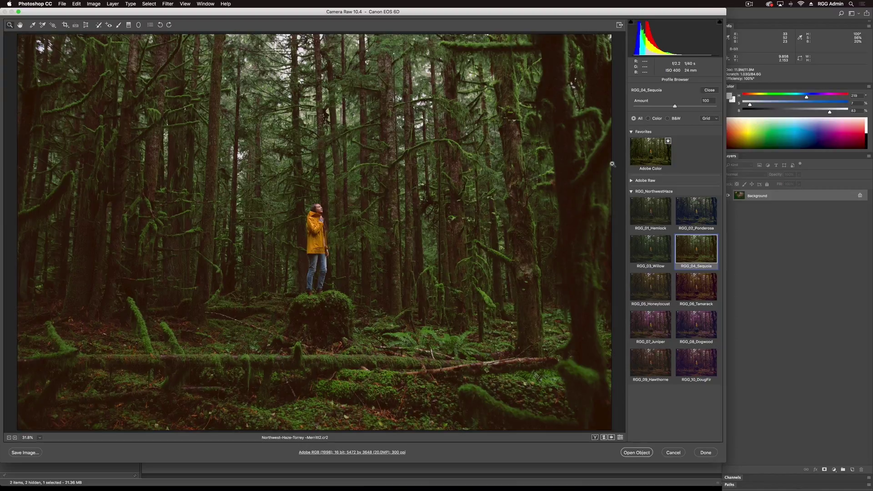
pyautogui.press('Right')
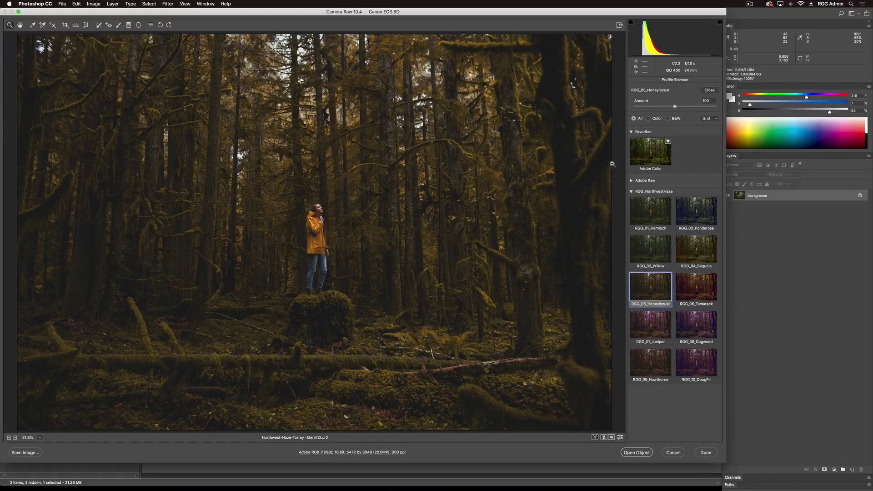
pyautogui.press('Right')
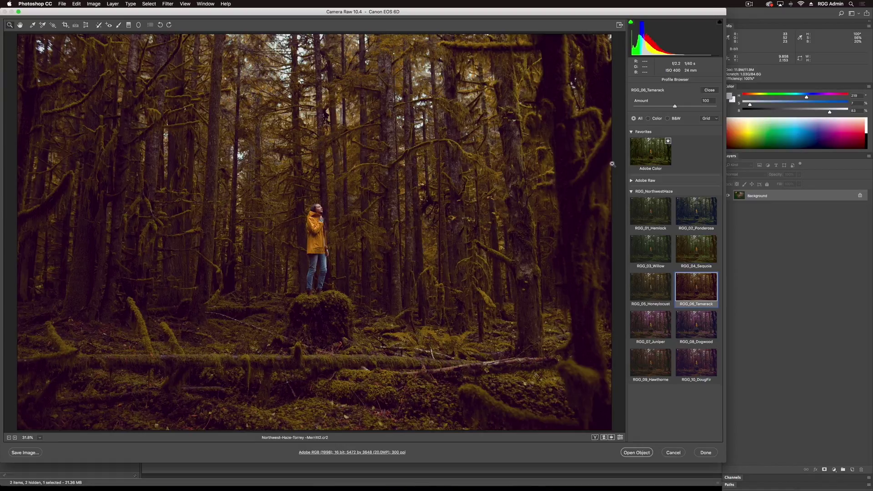
# - Preview the purple RGG_07_Juniper and RGG_08_Dogwood, ending on red RGG_09_Hawthorne
pyautogui.press('Right')
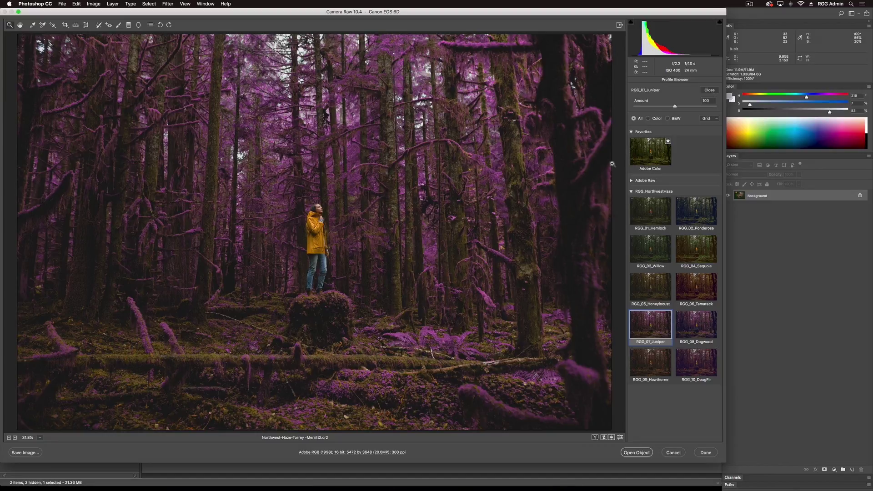
pyautogui.press('Right')
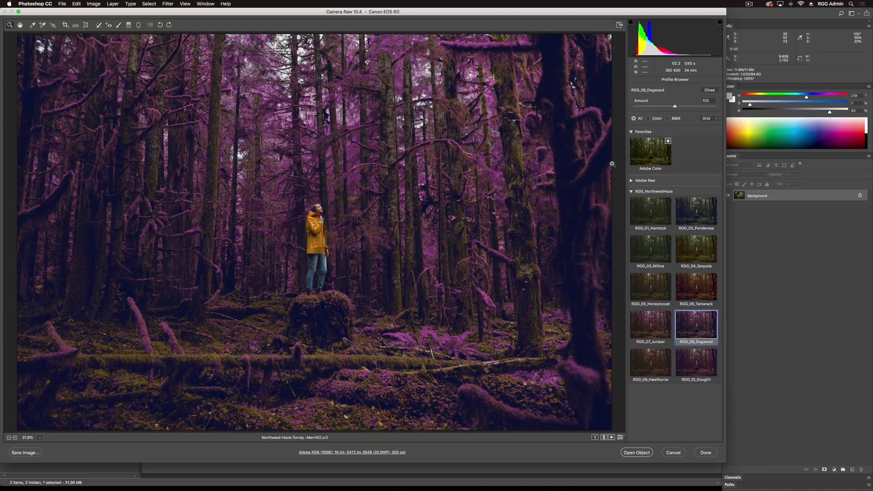
pyautogui.press('Right')
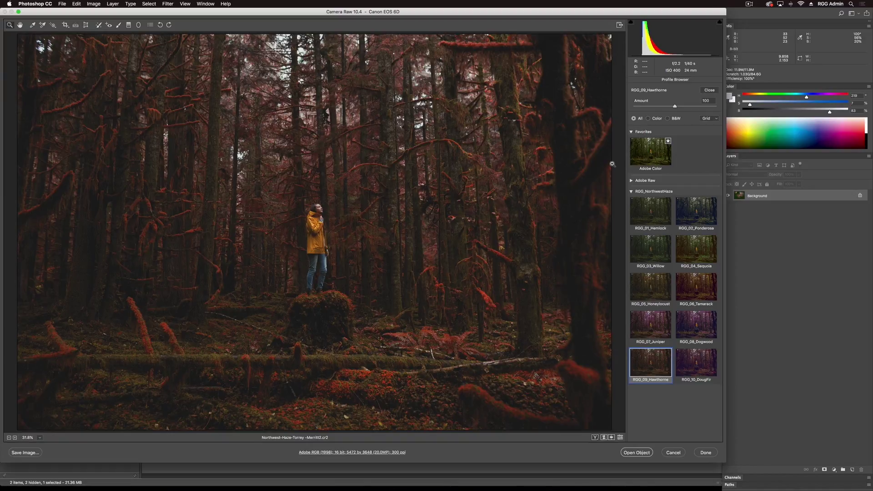
# - Switch to the RGG_10_DougFir profile and view the photo at 100%
pyautogui.press('Right')
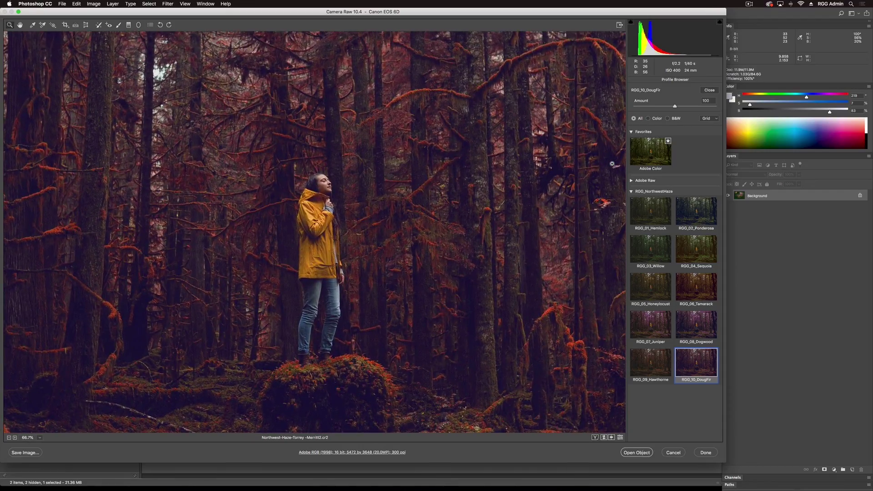
pyautogui.press('super+equal')
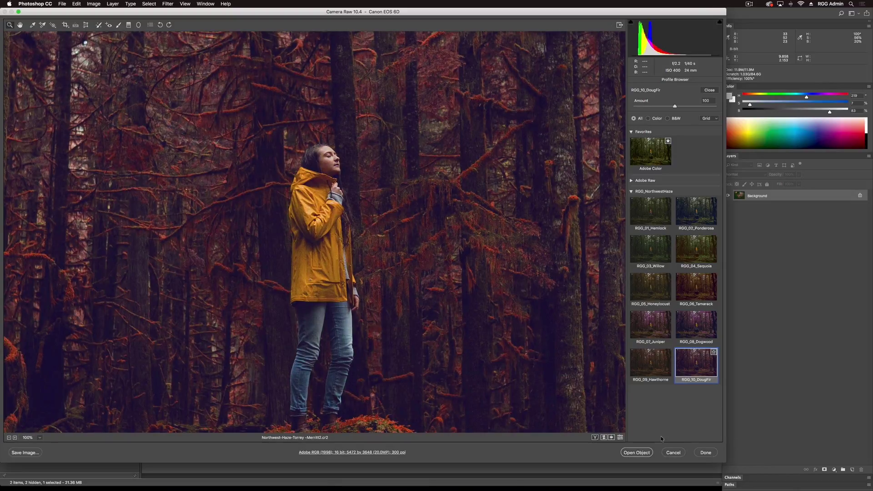
# - Open the graded forest photo in Photoshop and preview Ponderosa through Sequoia on the red-cape portrait
pyautogui.click(632, 453)
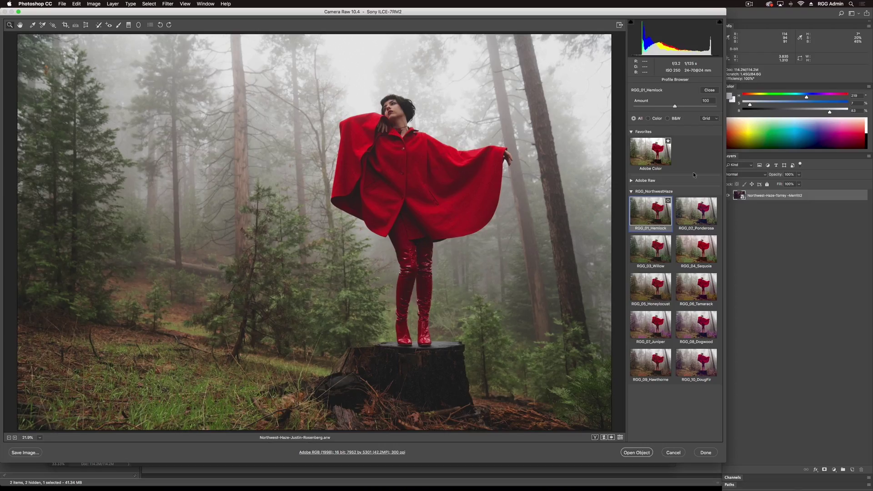
pyautogui.press('Right')
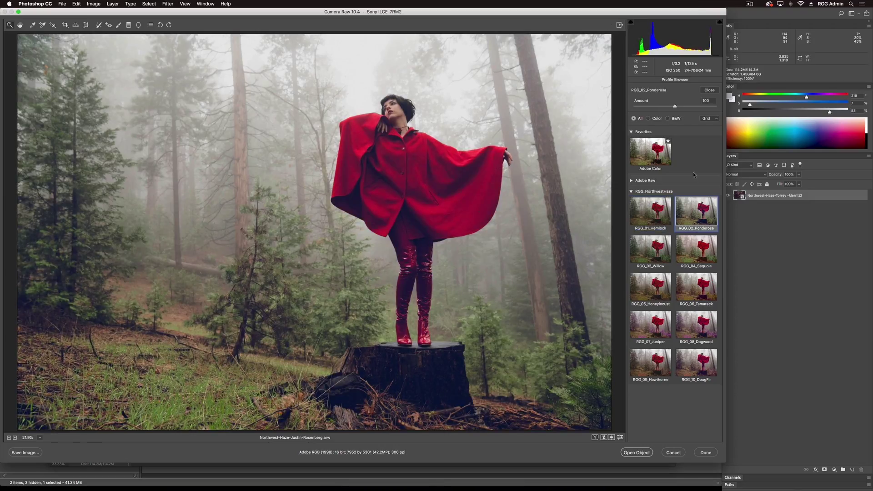
pyautogui.press('Right')
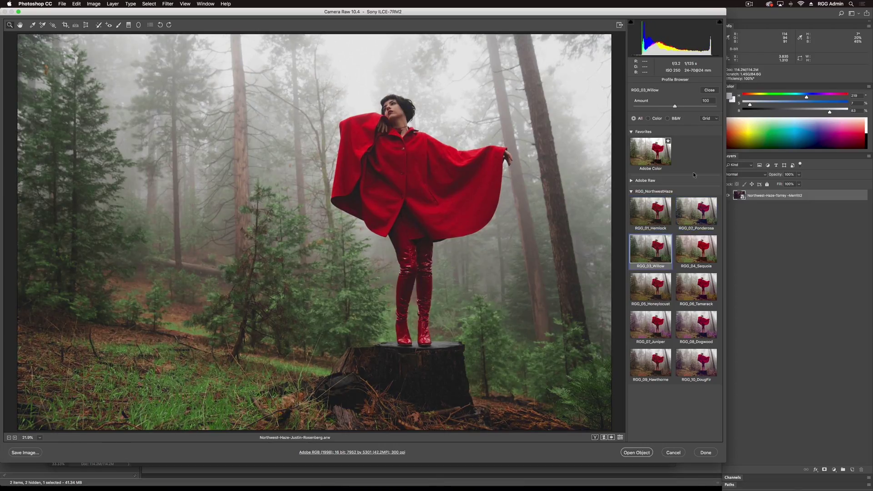
pyautogui.press('Right')
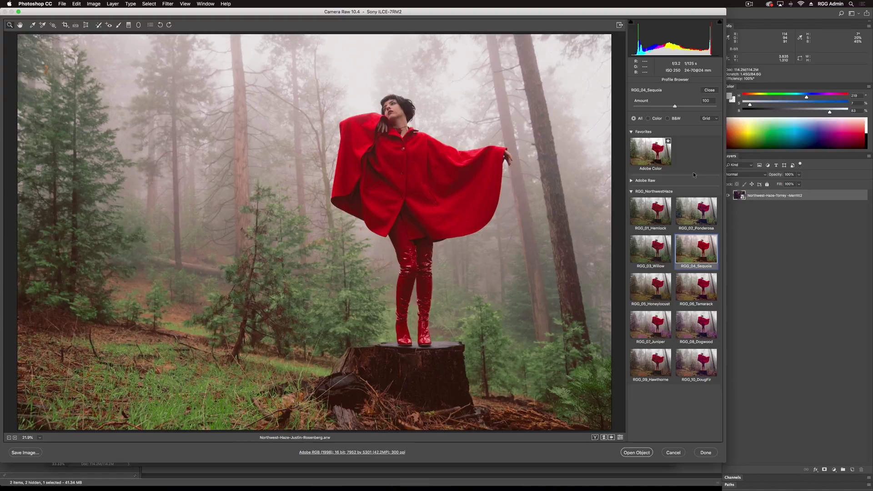
# - Preview Honeylocust through Dogwood, then settle back on the purple RGG_07_Juniper profile
pyautogui.press('Right')
pyautogui.press('Right')
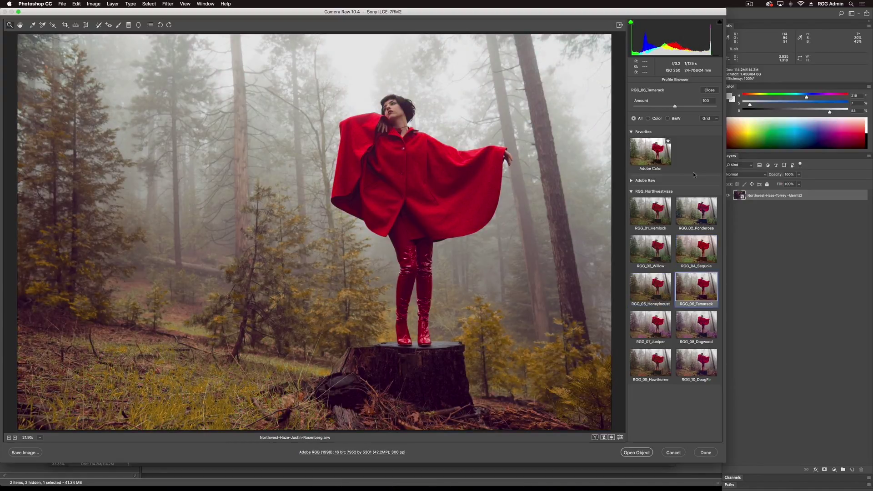
pyautogui.press('Right')
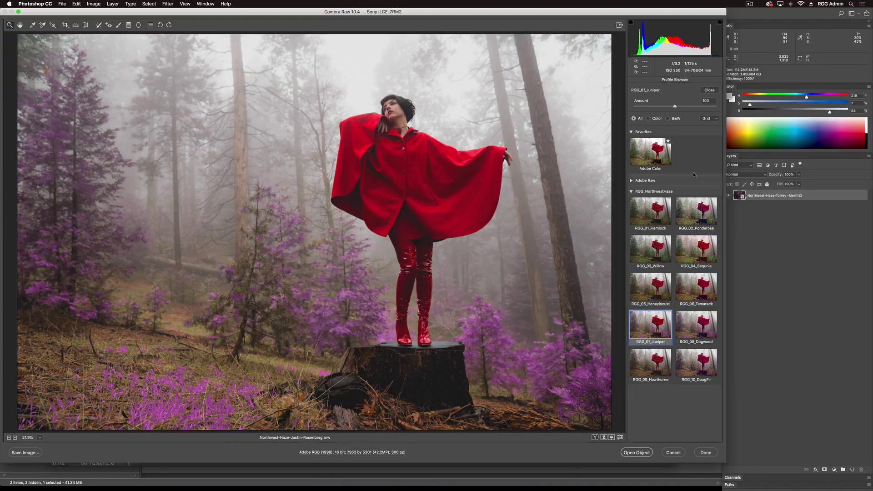
pyautogui.press('Right')
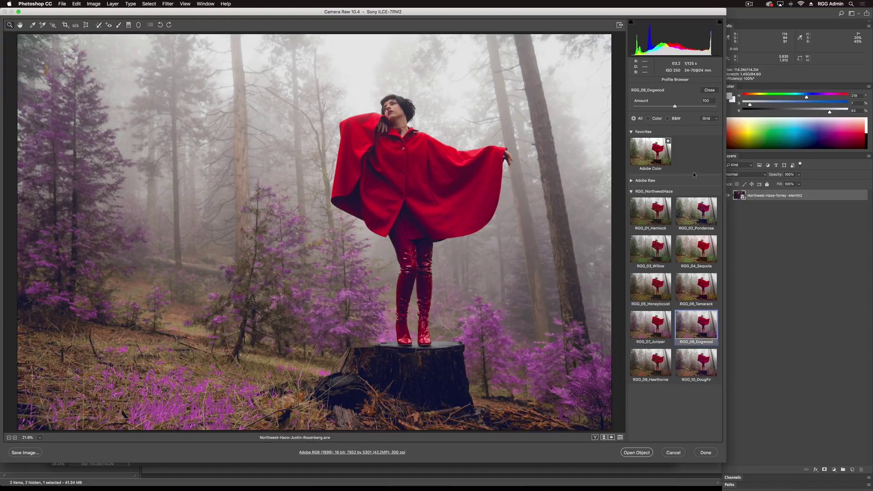
pyautogui.press('Right')
pyautogui.press('Right')
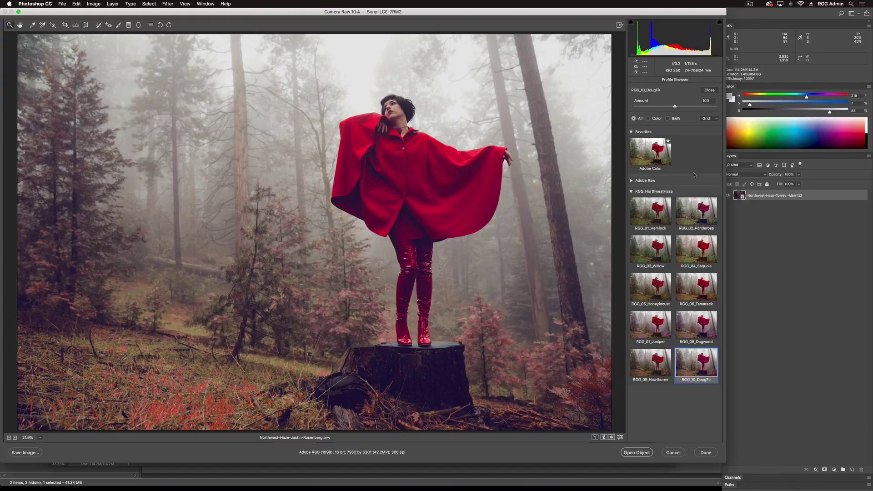
pyautogui.press('Left')
pyautogui.press('Left')
pyautogui.press('Left')
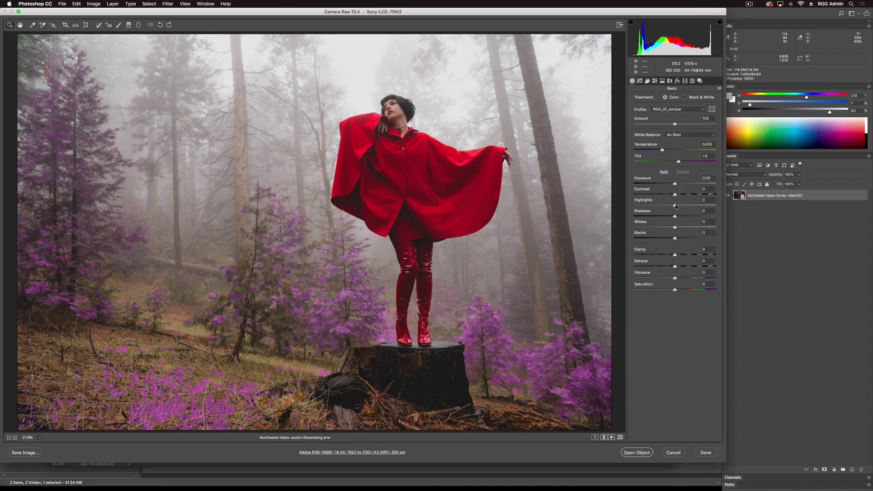
# - Drop Highlights to -45 and Whites to -23, and raise Clarity to +31 in Basic
pyautogui.moveTo(673, 208); pyautogui.dragTo(660, 209)
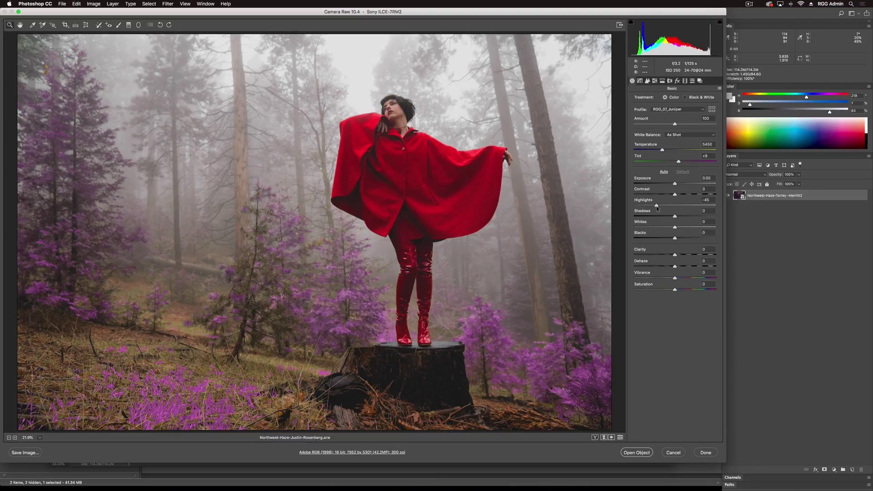
pyautogui.moveTo(657, 209); pyautogui.dragTo(663, 227)
pyautogui.moveTo(666, 228); pyautogui.dragTo(666, 229)
pyautogui.moveTo(677, 256); pyautogui.dragTo(688, 255)
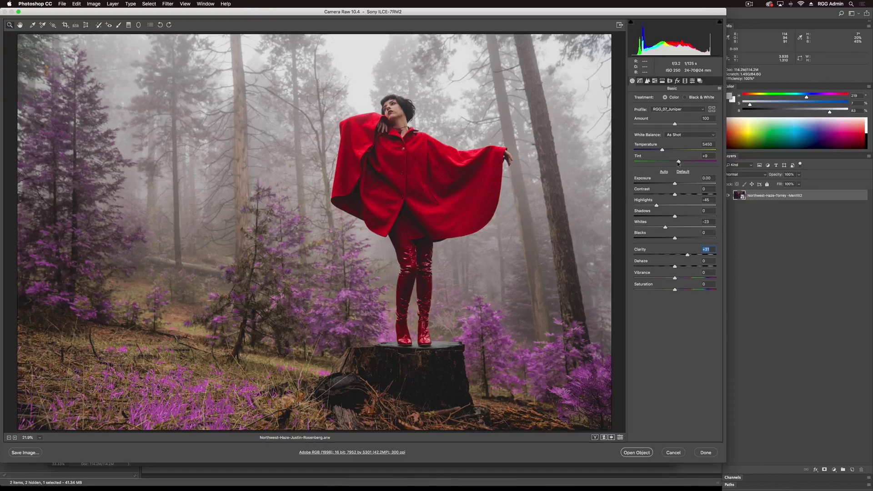
# - Shift Tint to -17 toward green and set Temperature to 5150
pyautogui.moveTo(678, 162); pyautogui.dragTo(659, 152)
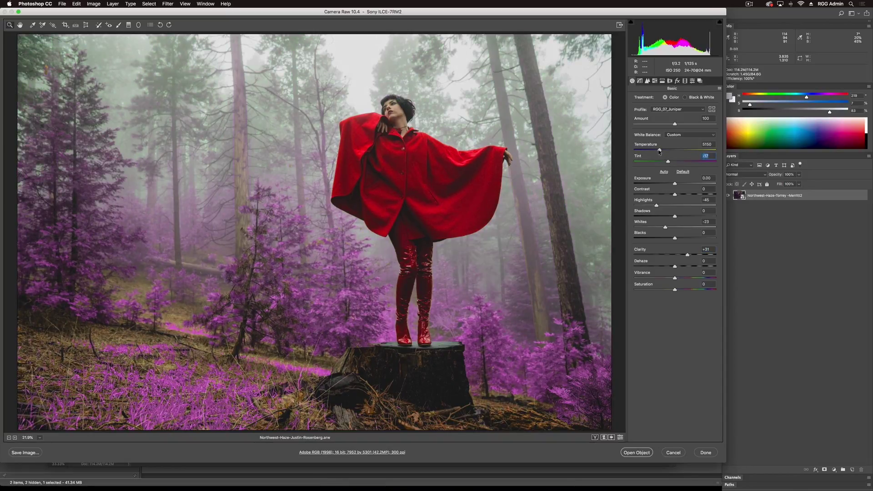
pyautogui.click(660, 151)
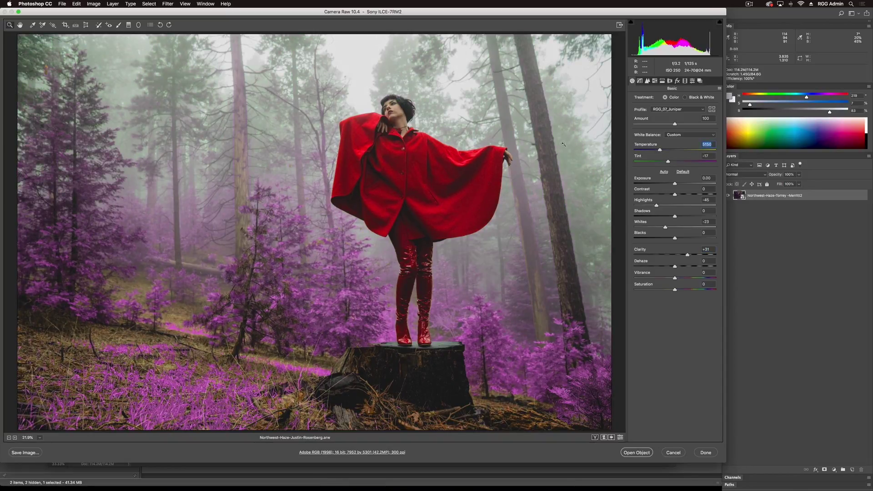